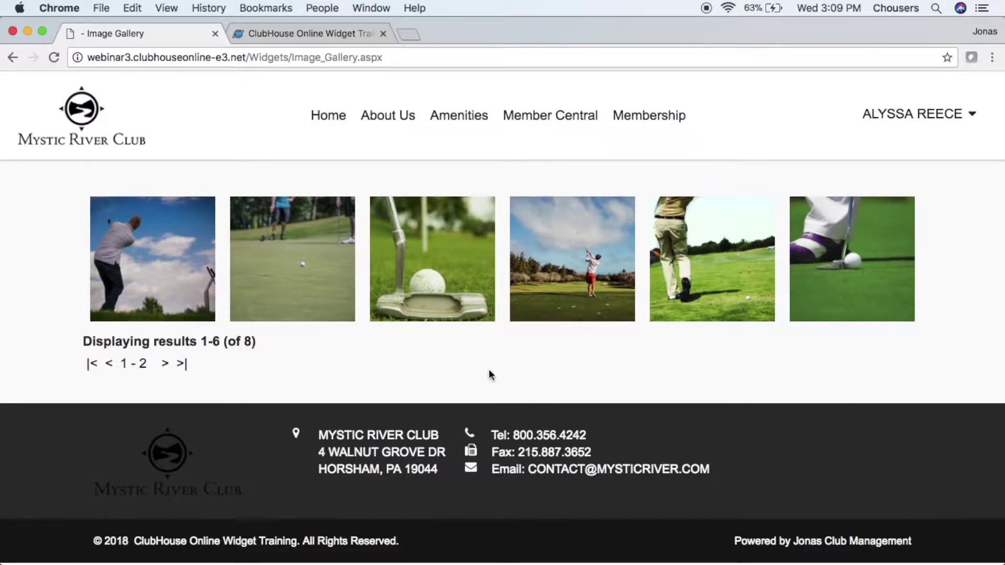
View the gallery's first three images enlarged, then reopen the first golfer image to check its caption
left_click(165, 256)
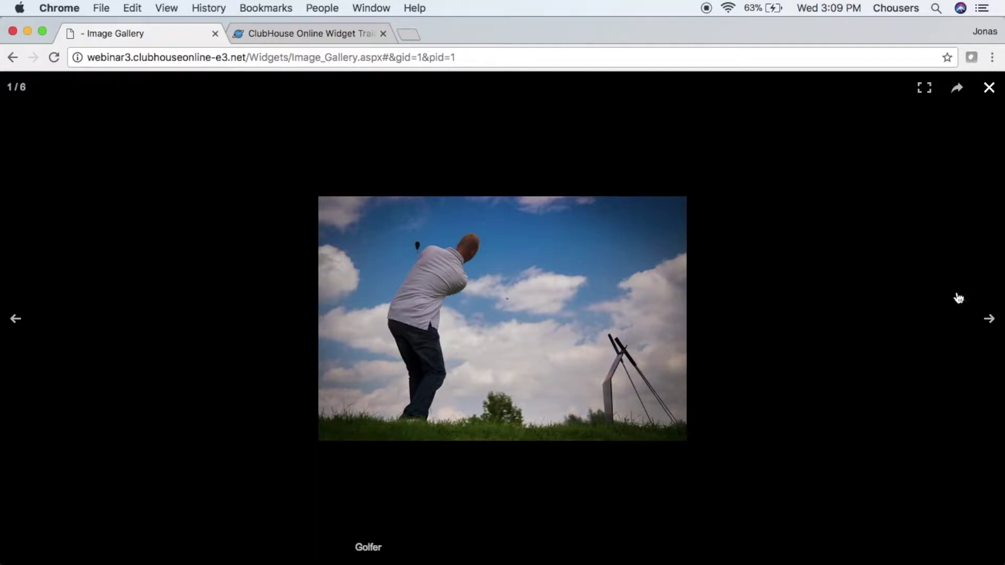
left_click(988, 316)
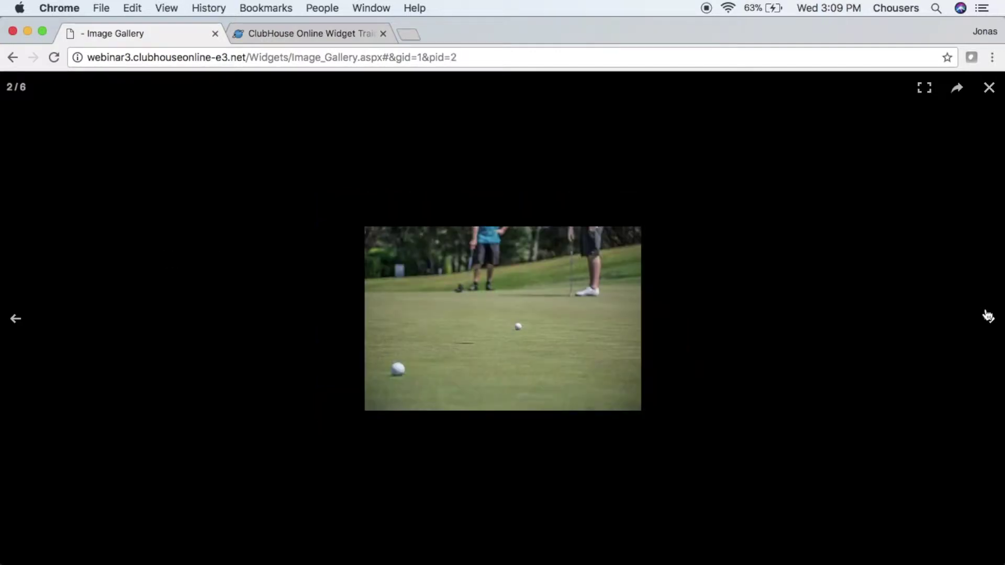
left_click(989, 316)
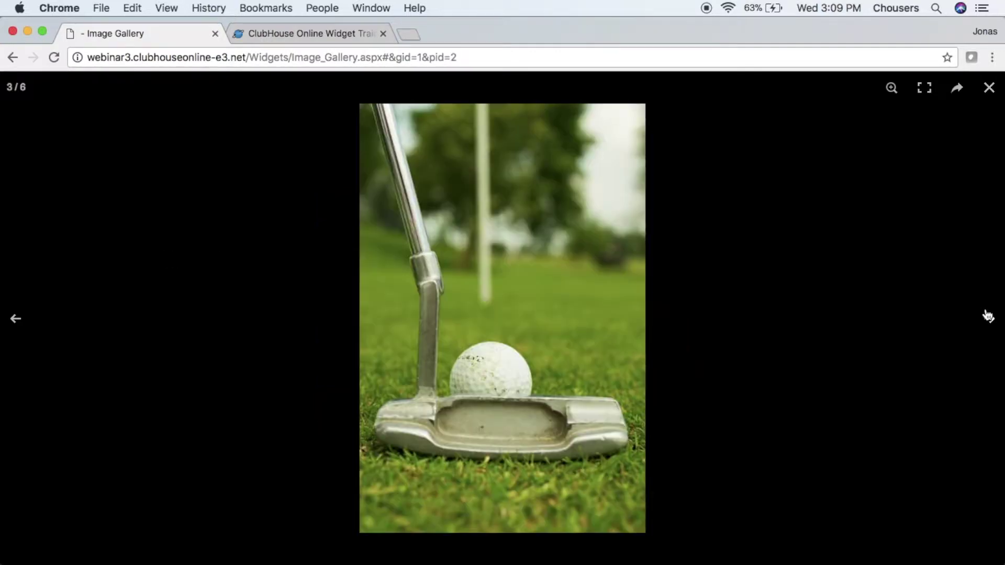
left_click(989, 92)
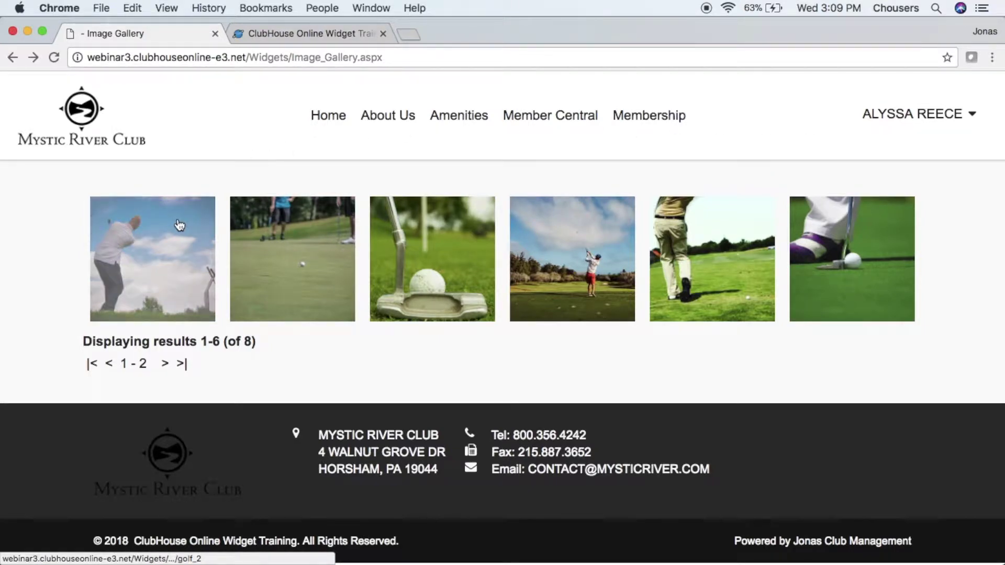
left_click(174, 256)
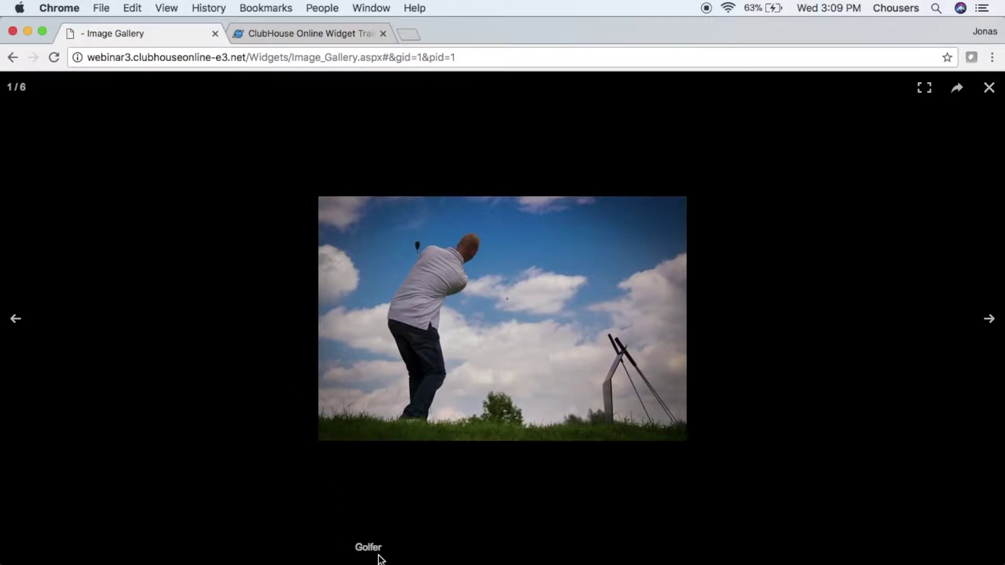
left_click(416, 527)
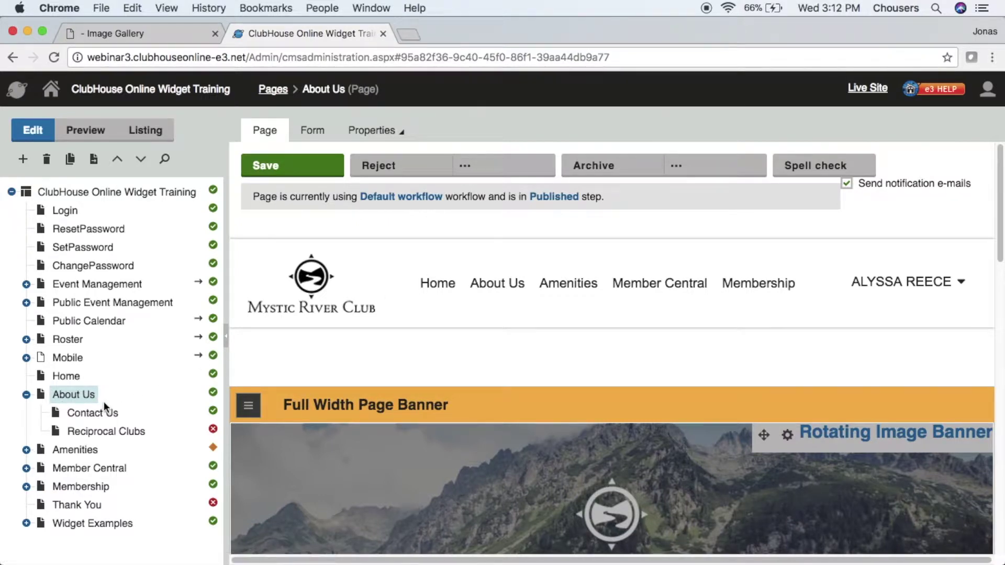
Create a folder named 2018 Golf Tournament under the About Us page and save it
left_click(23, 159)
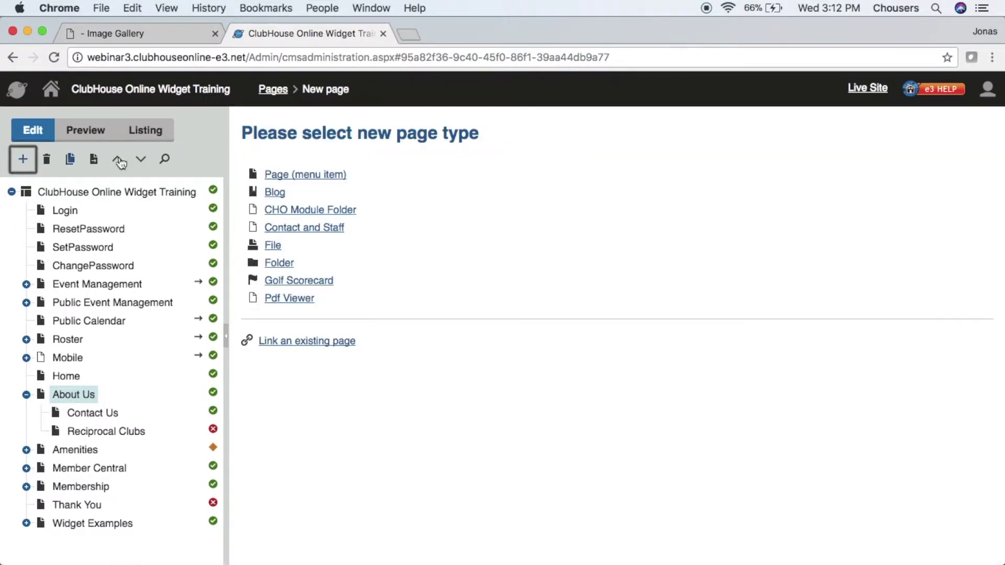
left_click(302, 264)
left_click(268, 263)
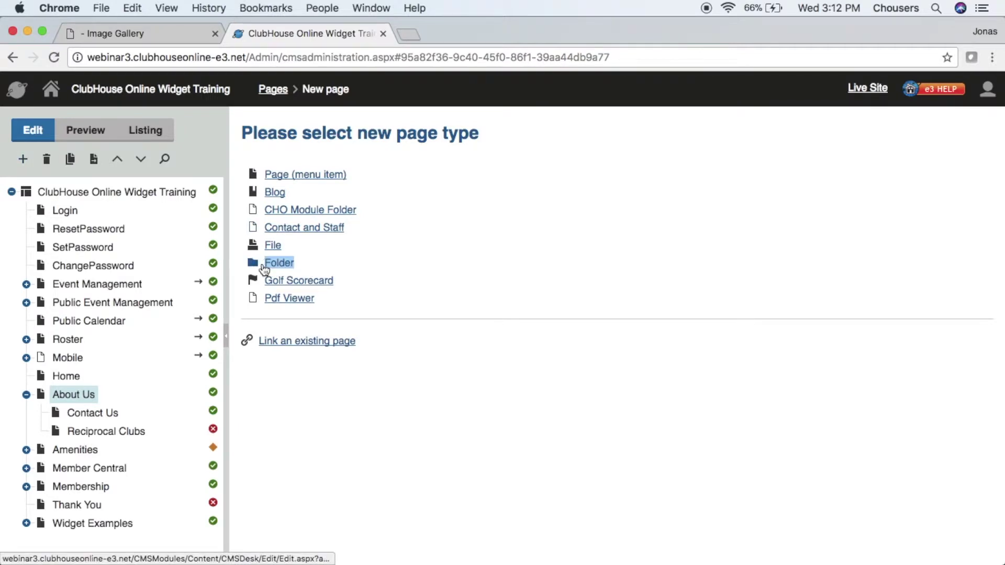
left_click(377, 185)
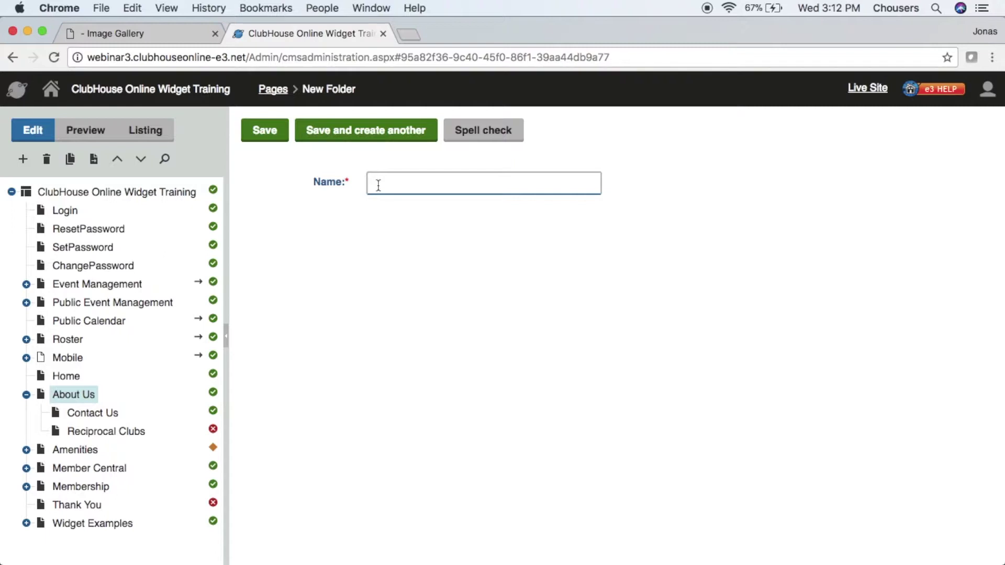
type("2018 Golf Tournament")
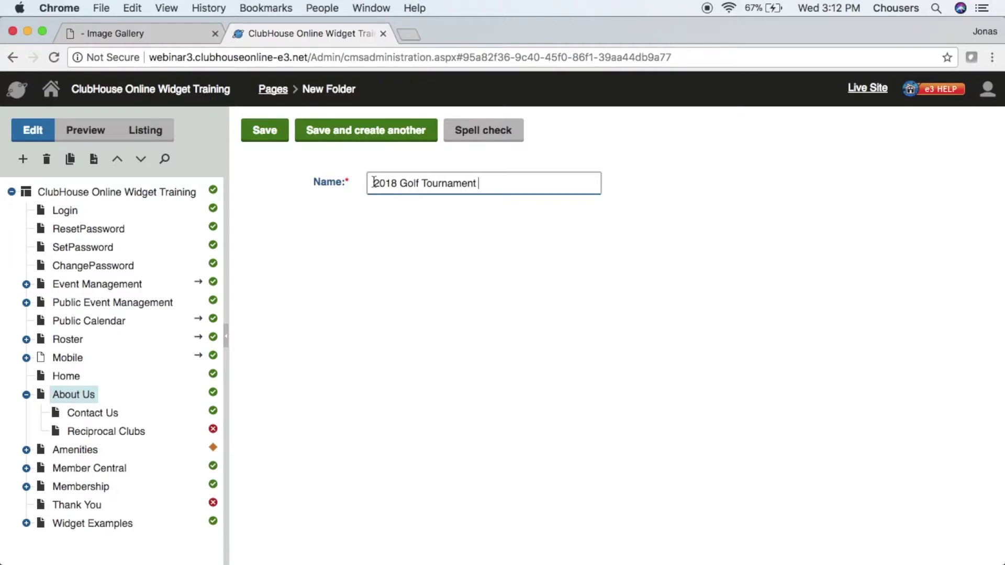
left_click(287, 140)
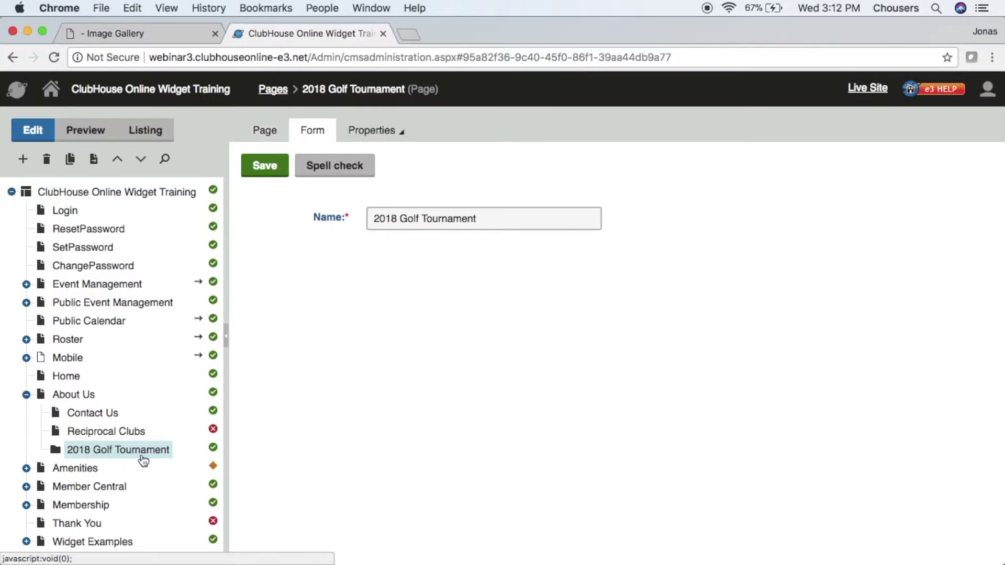
Add a File item inside the 2018 Golf Tournament folder and upload golf 3.jpg from the Golf Tournament directory
left_click(23, 159)
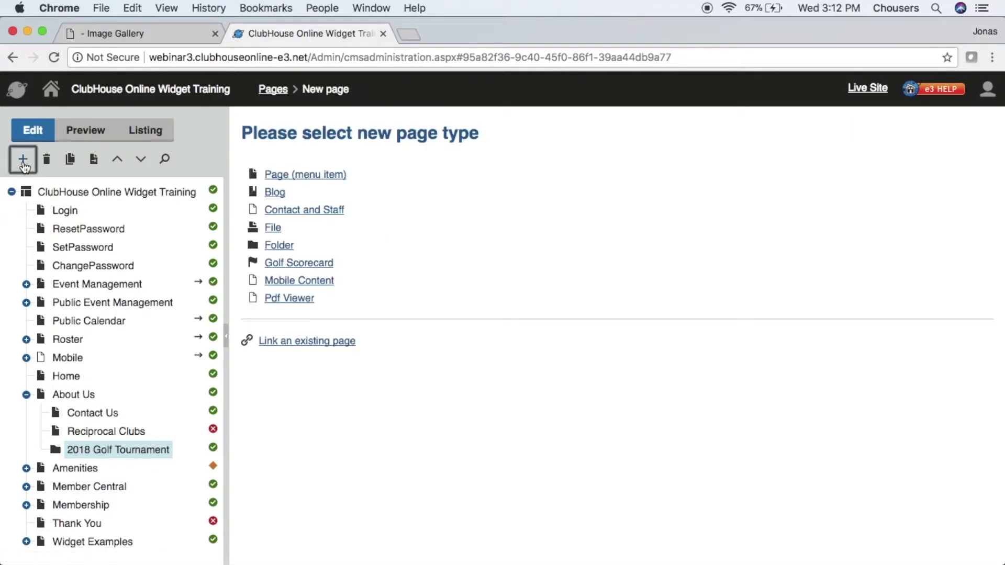
left_click_drag(287, 226, 260, 231)
left_click(259, 231)
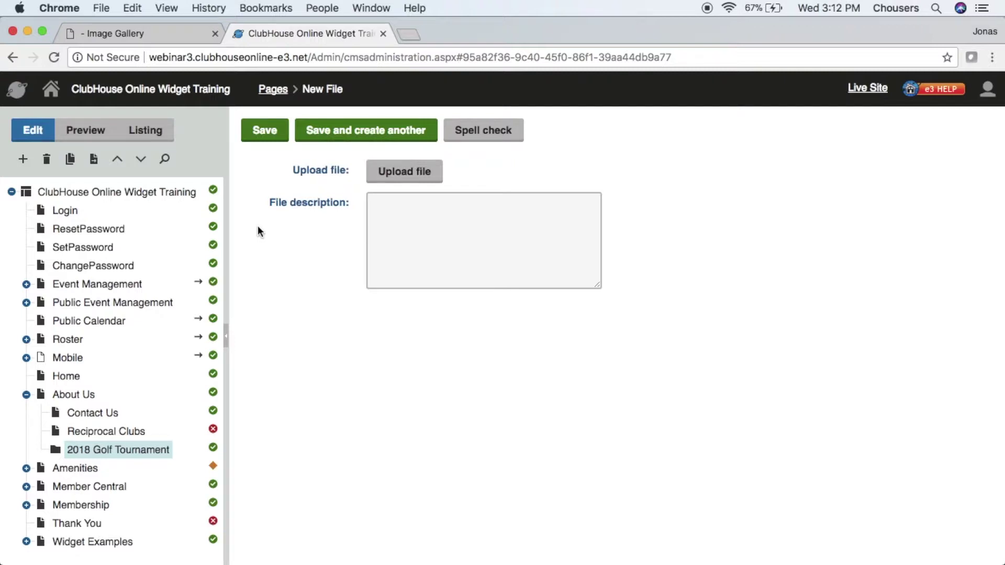
left_click(394, 181)
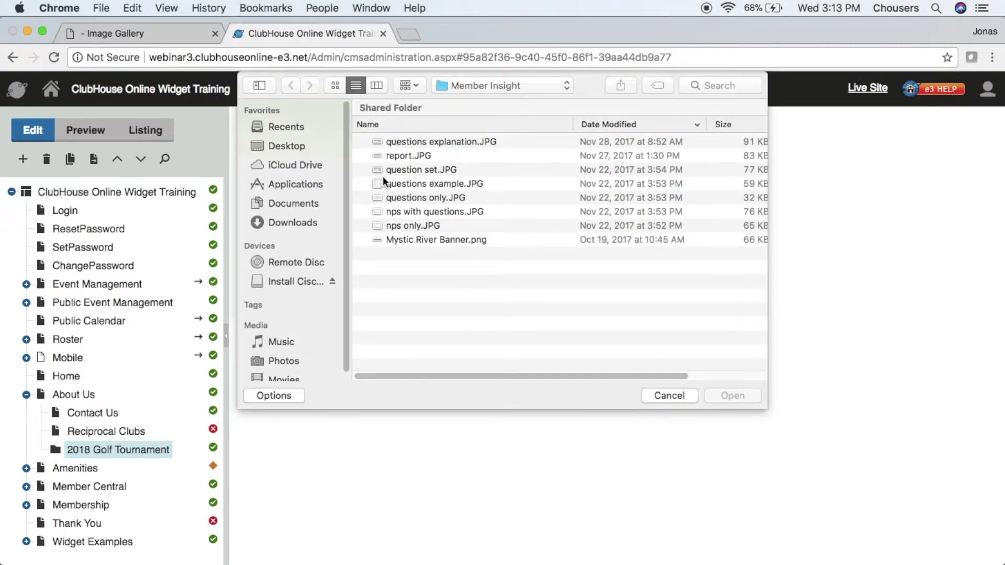
left_click(468, 88)
left_click(468, 121)
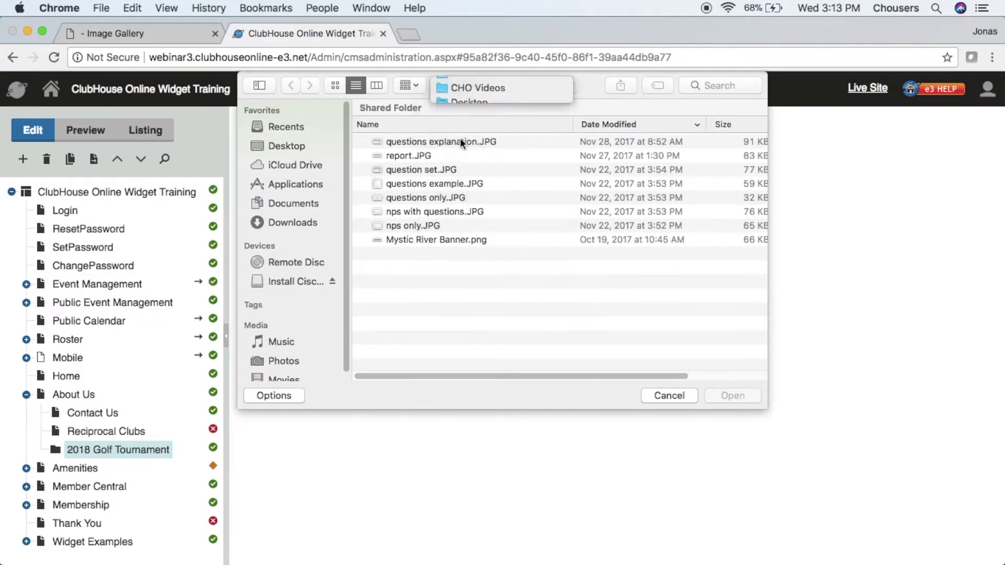
double_click(417, 155)
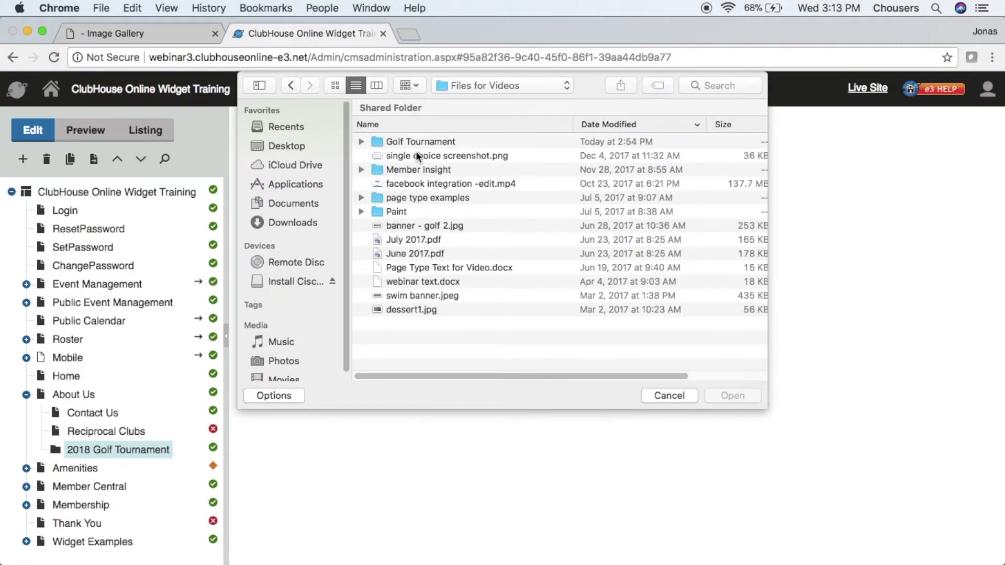
double_click(417, 146)
double_click(416, 142)
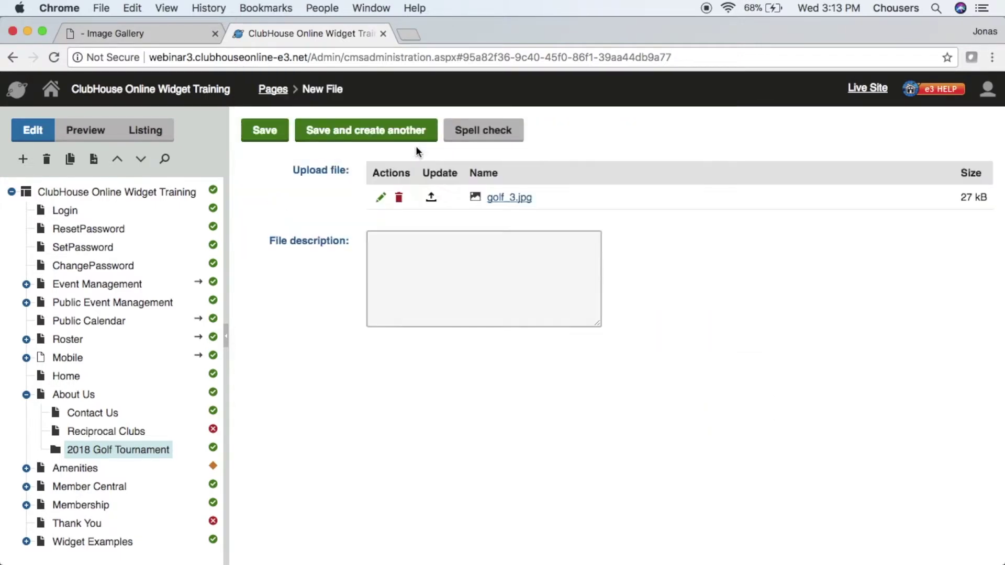
Give the uploaded golf_3.jpg the file description Golfer and save it, continuing with another new file
left_click(386, 250)
type("Golfer")
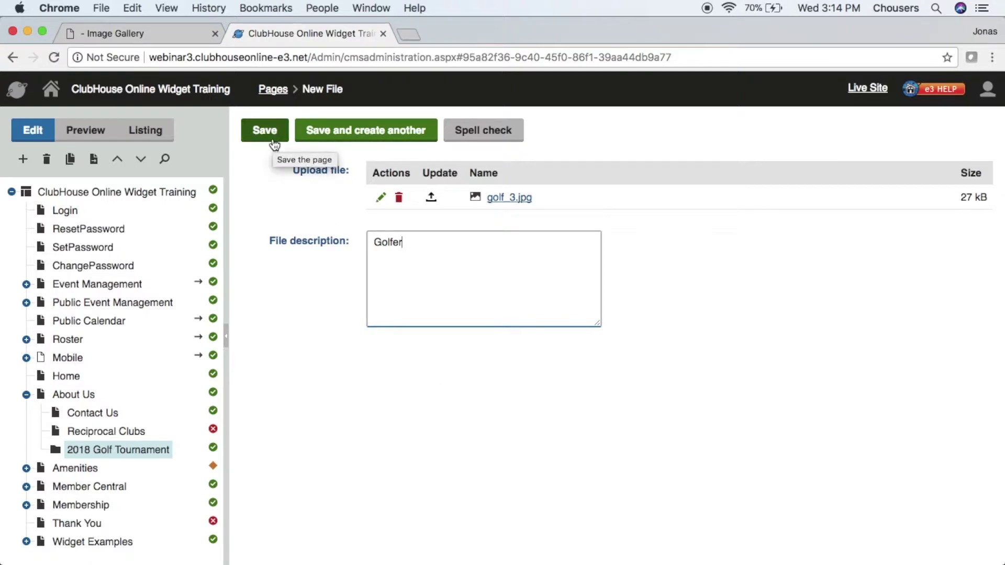
left_click(330, 137)
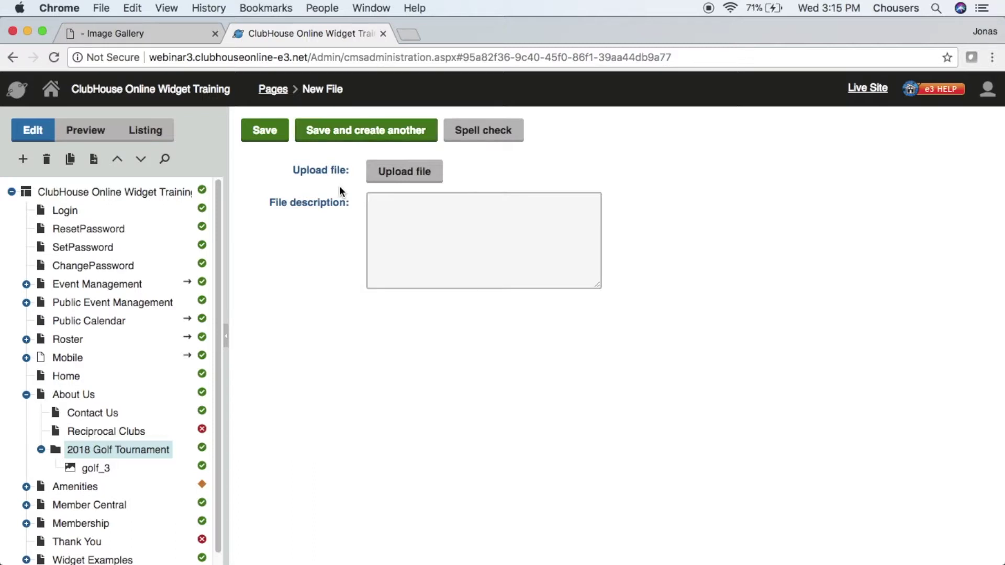
Upload golf 8.jpeg as the second file in the 2018 Golf Tournament folder and save it without a description
left_click(389, 180)
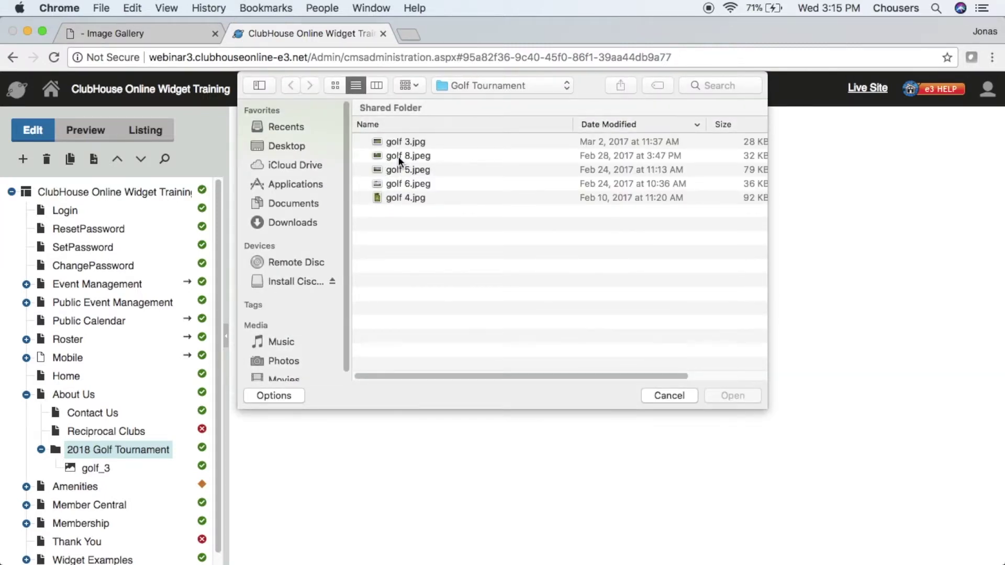
double_click(398, 156)
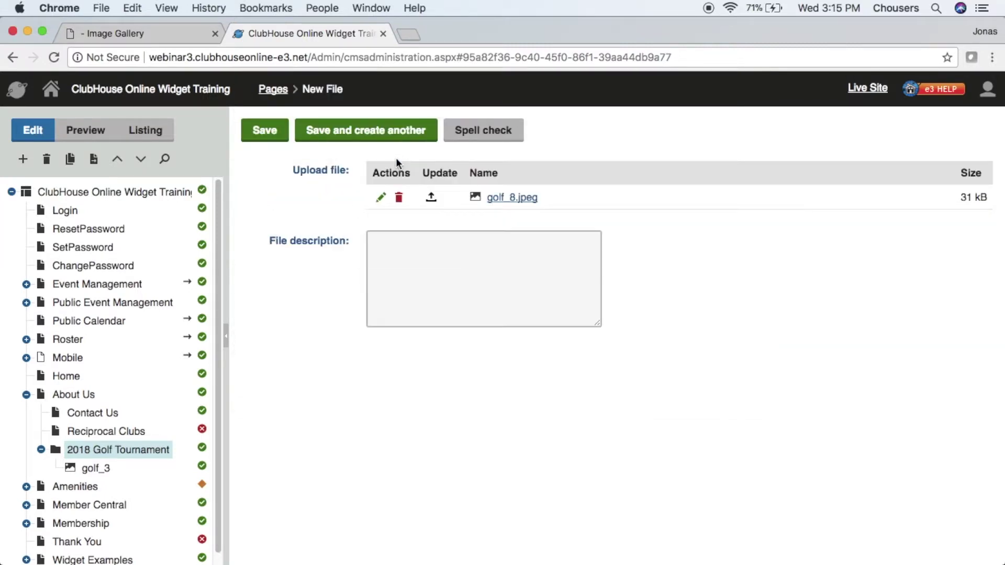
left_click(281, 136)
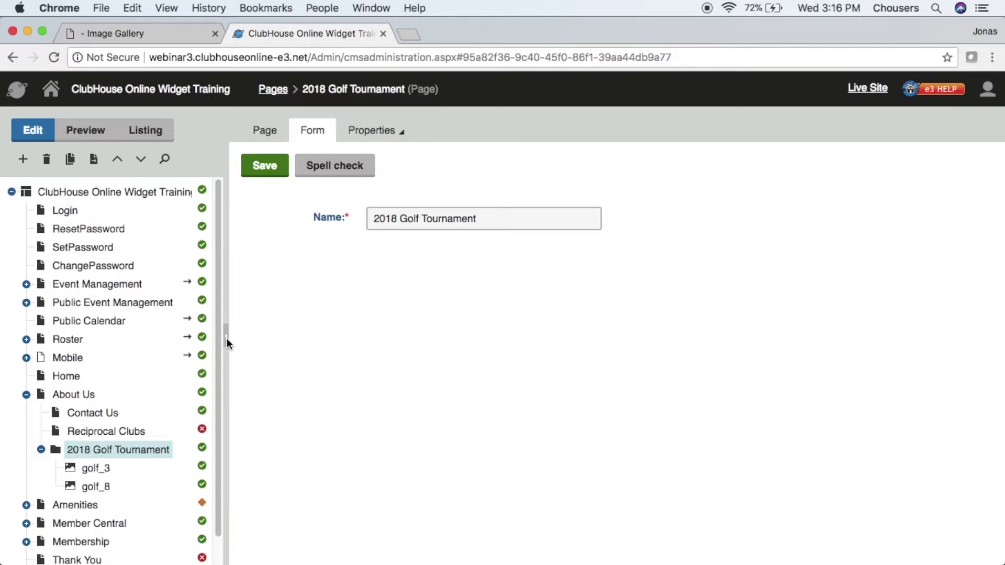
Open the form of the golf_3 image and review its description
left_click(102, 469)
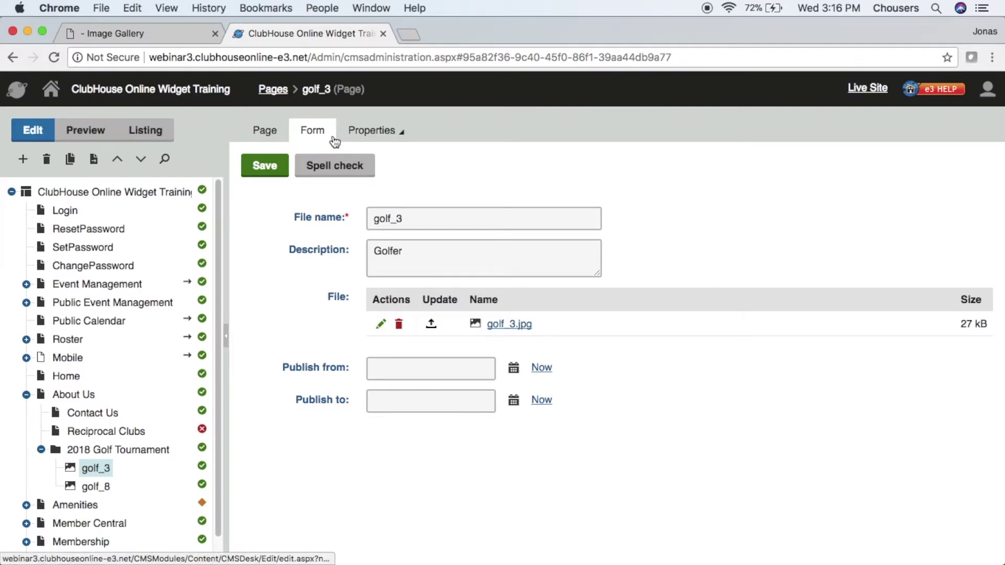
left_click_drag(411, 252, 372, 251)
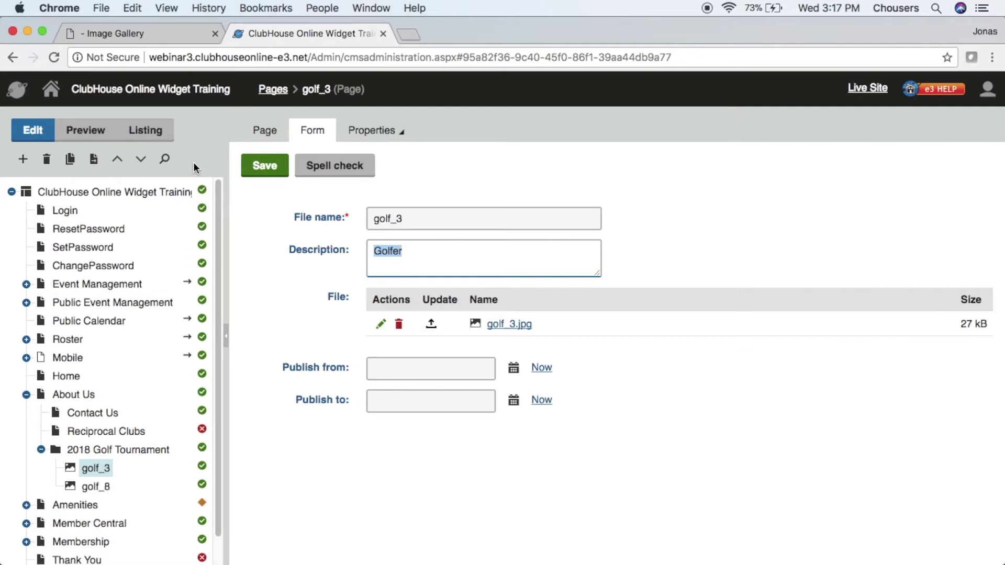
Create a menu item page named 2018 Golf Tournament under About Us using the 1 Column template
left_click(70, 402)
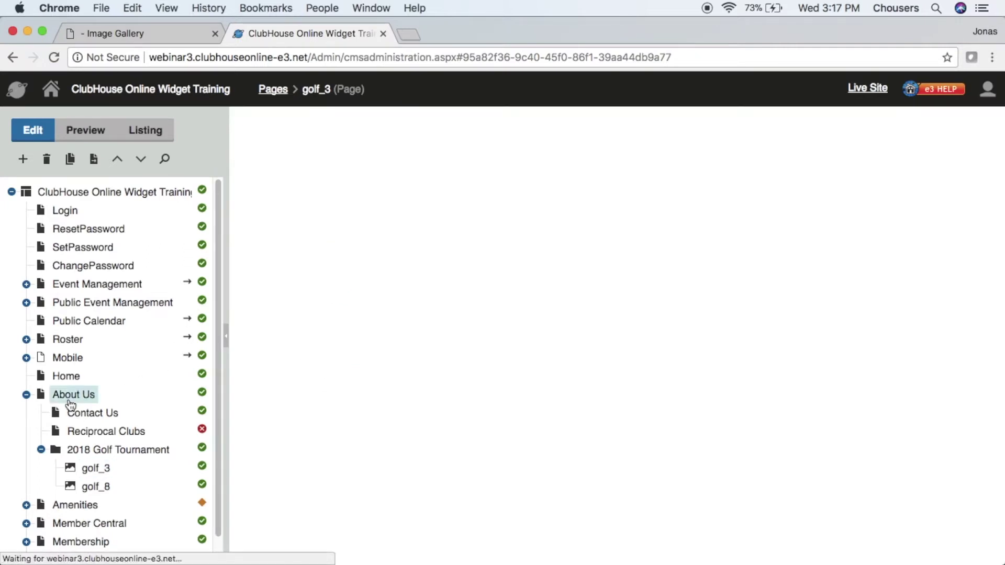
left_click(24, 160)
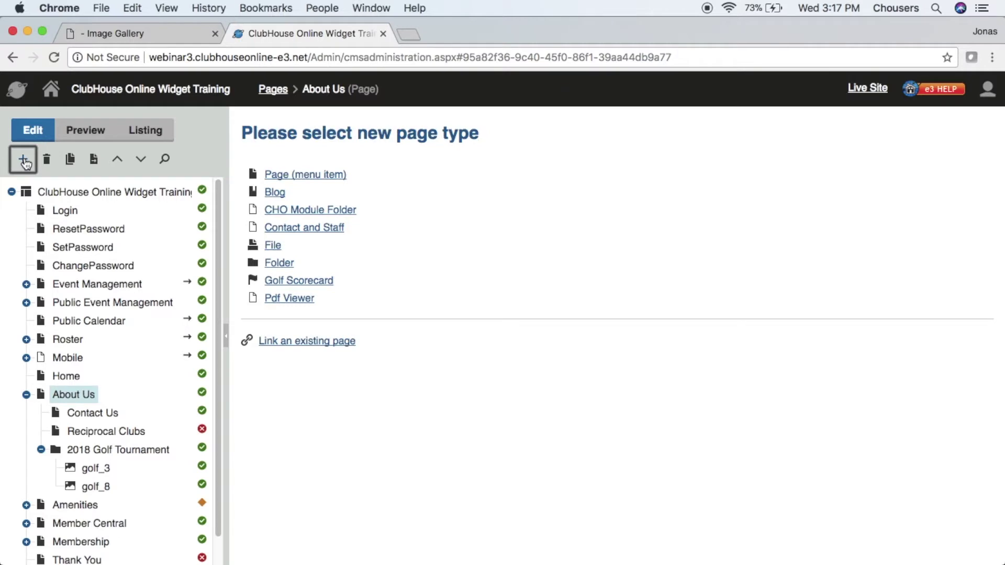
left_click(313, 178)
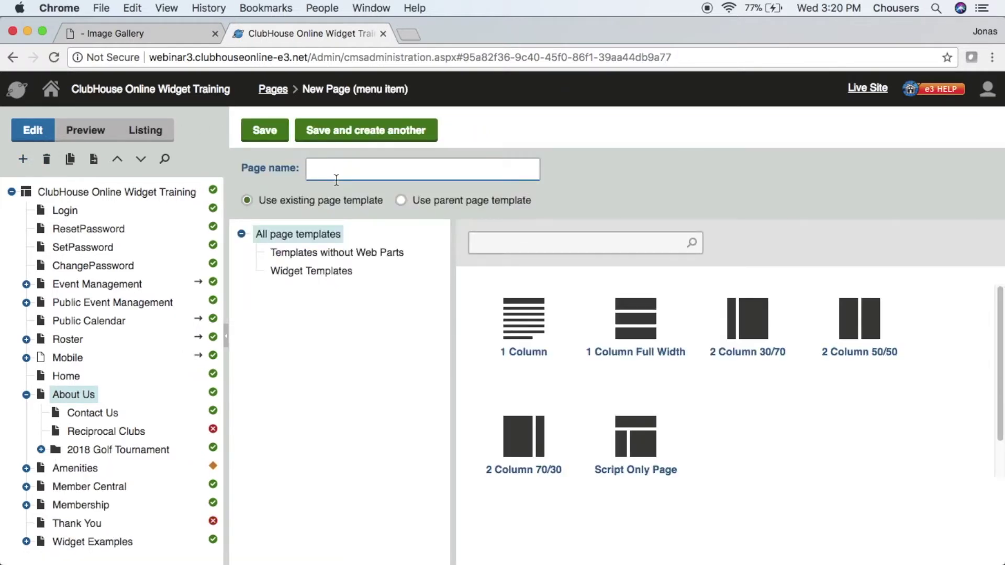
type("2018")
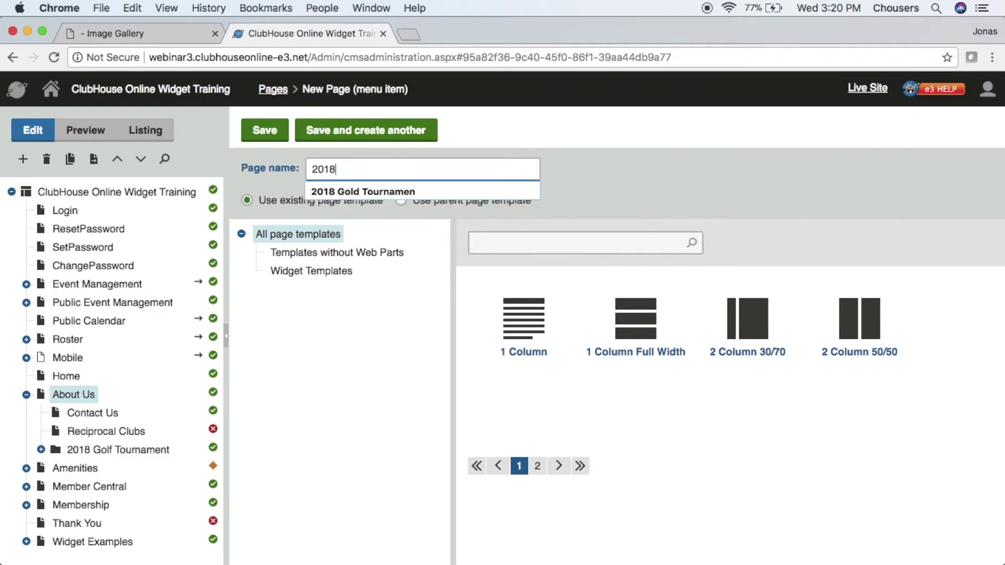
type(" Golf To")
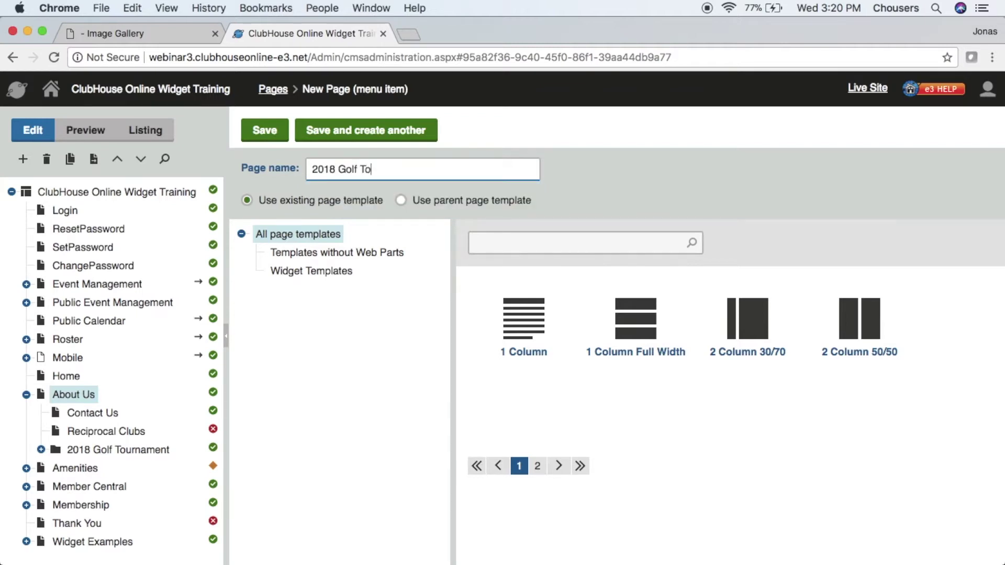
type("urnament")
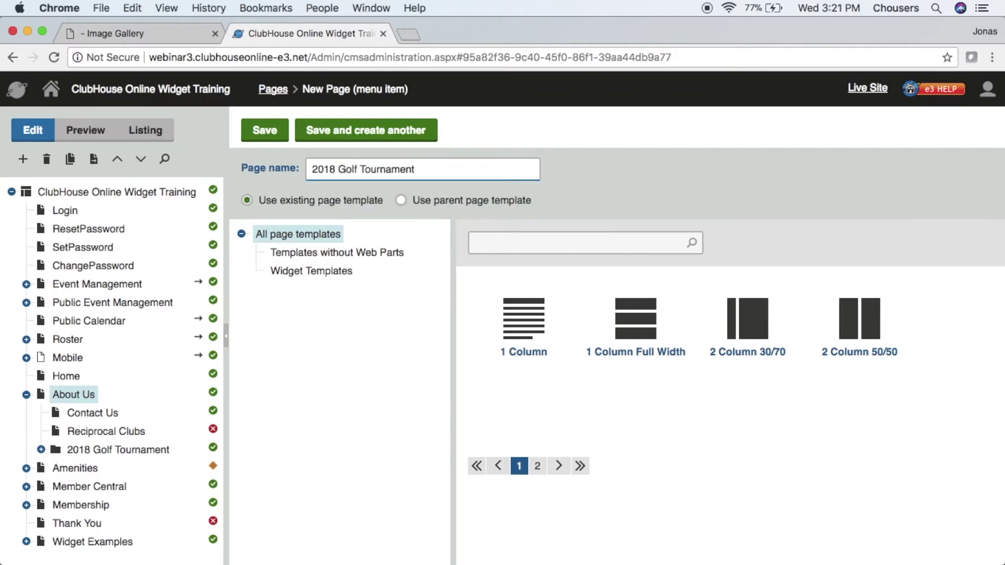
left_click(515, 319)
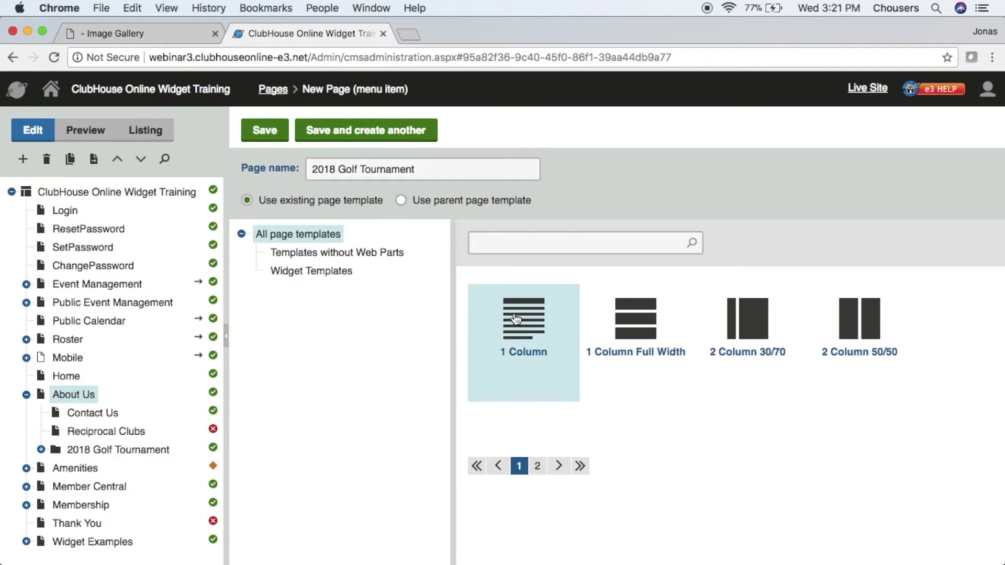
left_click(269, 133)
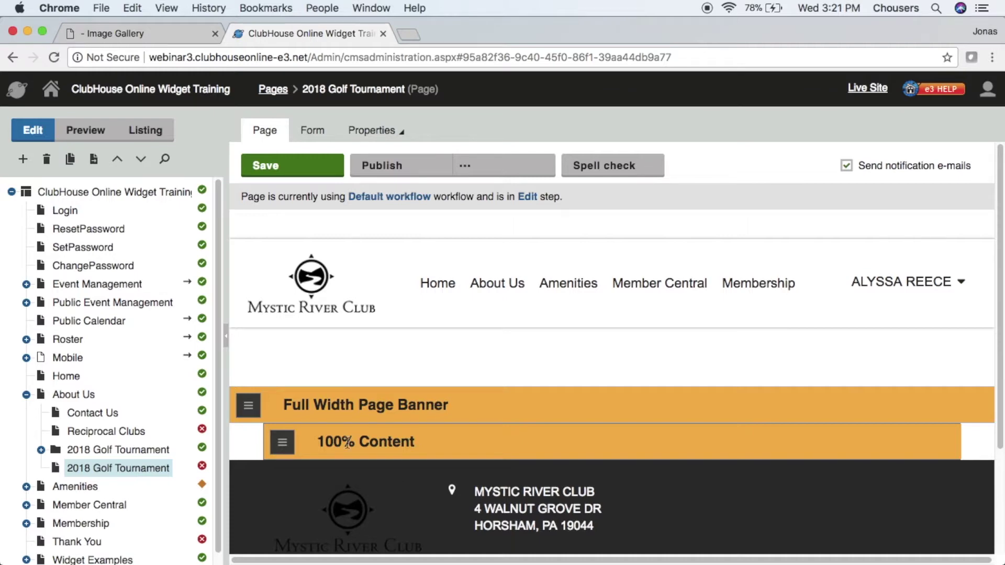
Add the Image Gallery - Large widget to the page's 100% Content zone
left_click(285, 450)
left_click(289, 470)
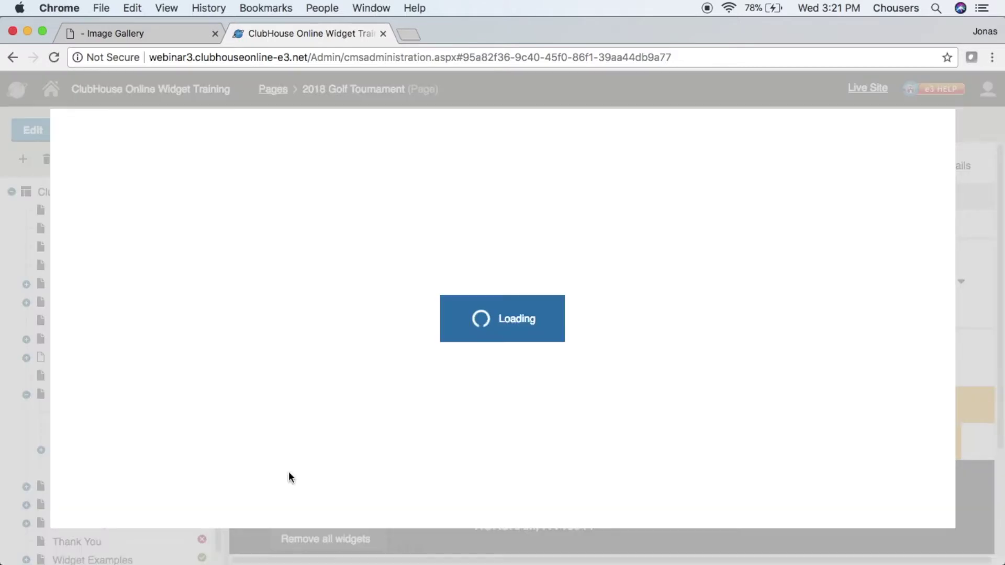
left_click(359, 389)
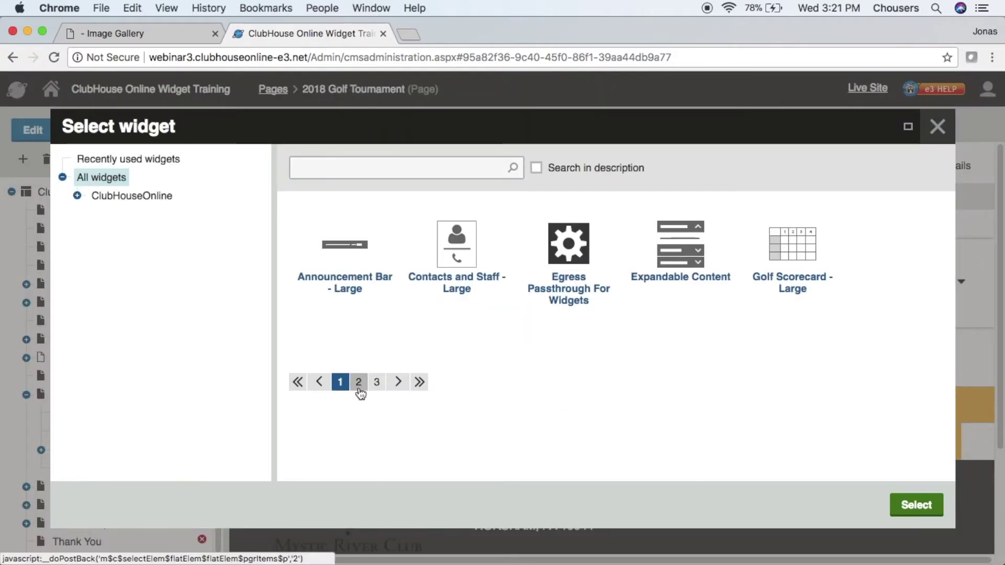
left_click(365, 313)
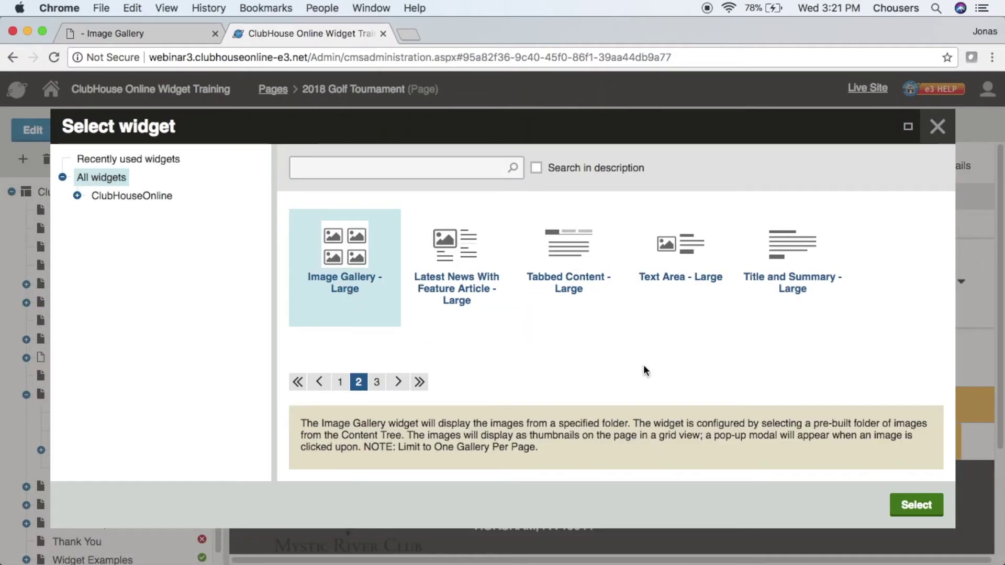
left_click(899, 504)
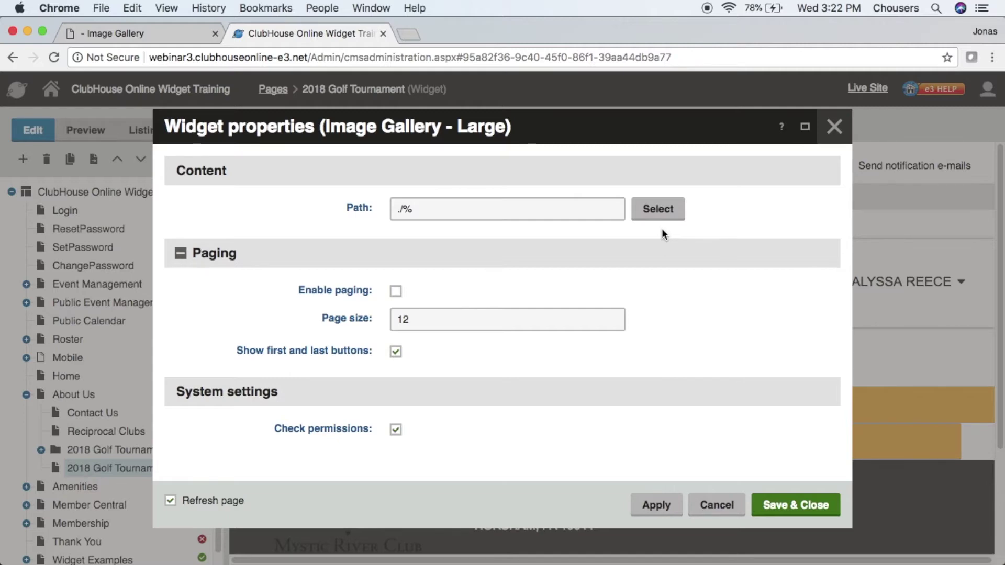
Set the gallery widget's path to the 2018 Golf Tournament image folder under About Us, covering only its sub-items
left_click(659, 211)
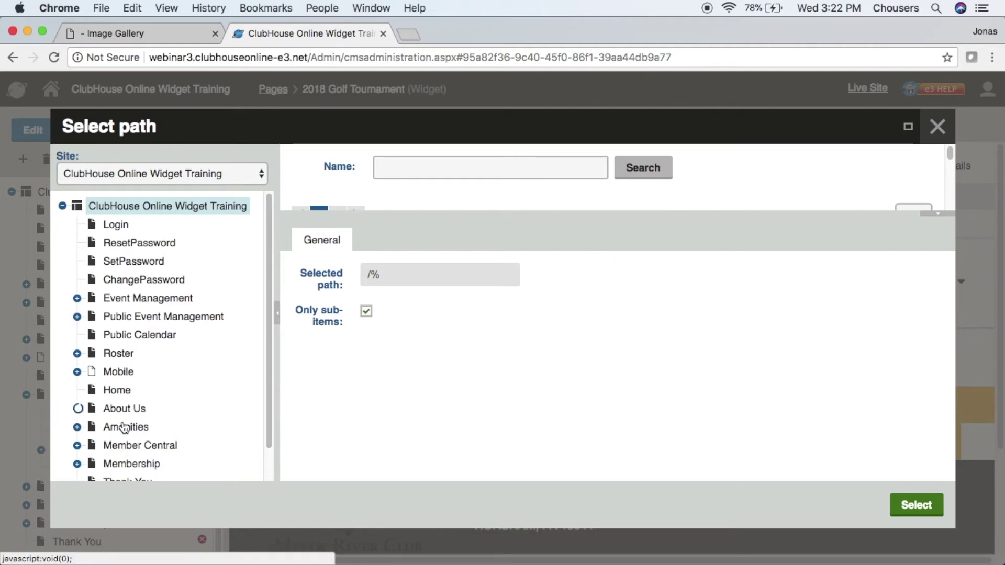
left_click(77, 409)
scroll(124, 427, "down", 1)
left_click(140, 451)
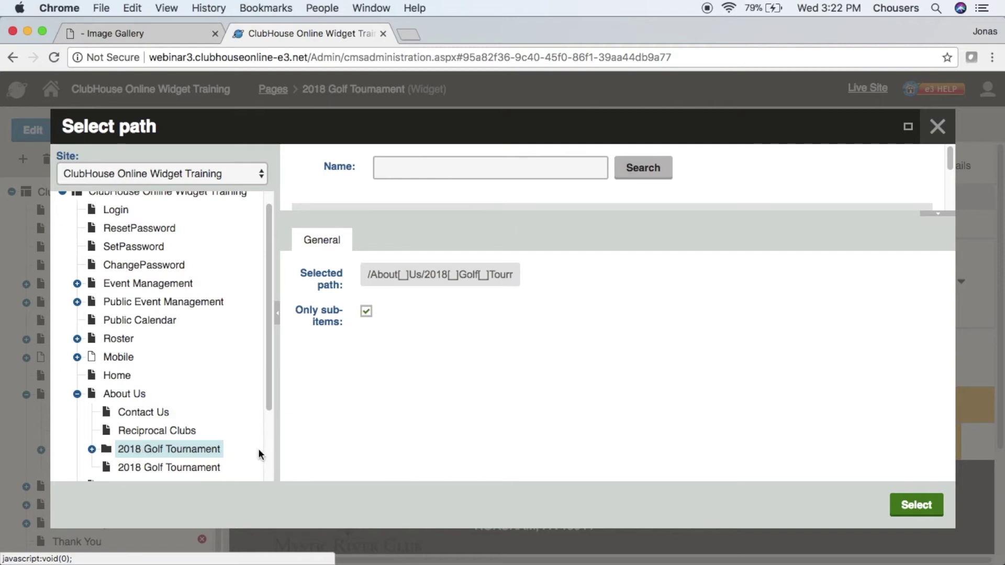
left_click(908, 507)
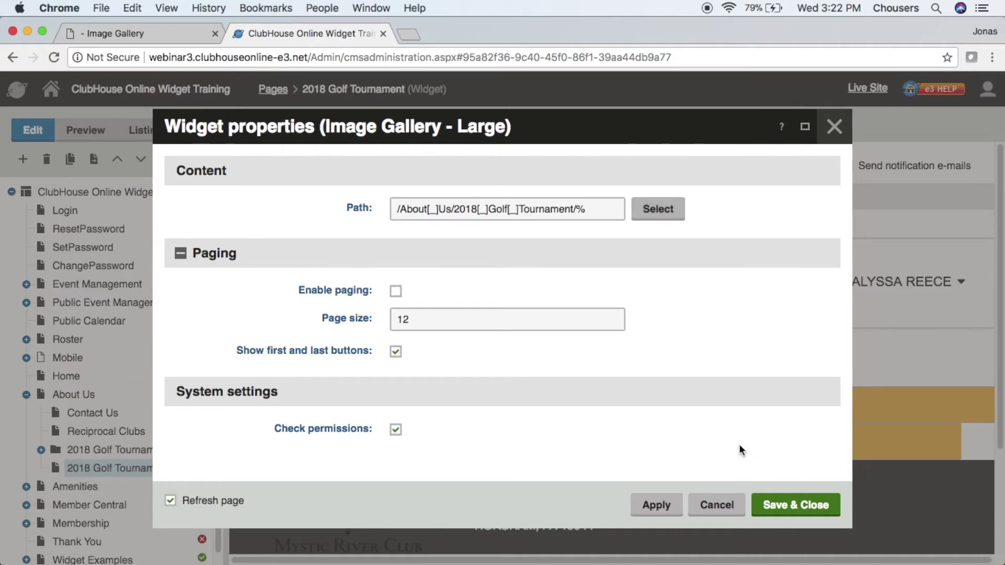
Save the widget properties with the default paging and permission settings, and save the page with its image gallery
mouse_move(490, 292)
mouse_move(506, 319)
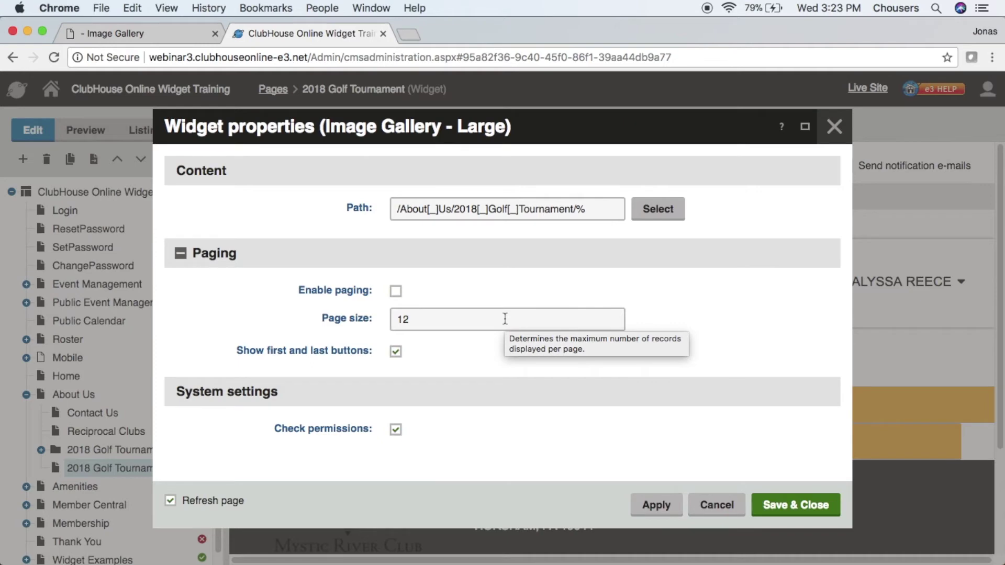
mouse_move(507, 350)
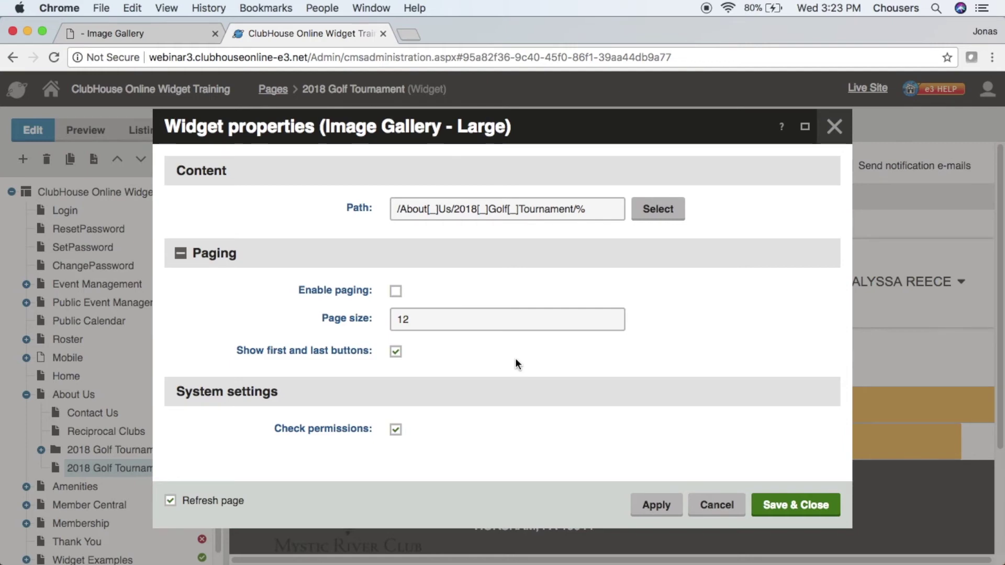
mouse_move(516, 434)
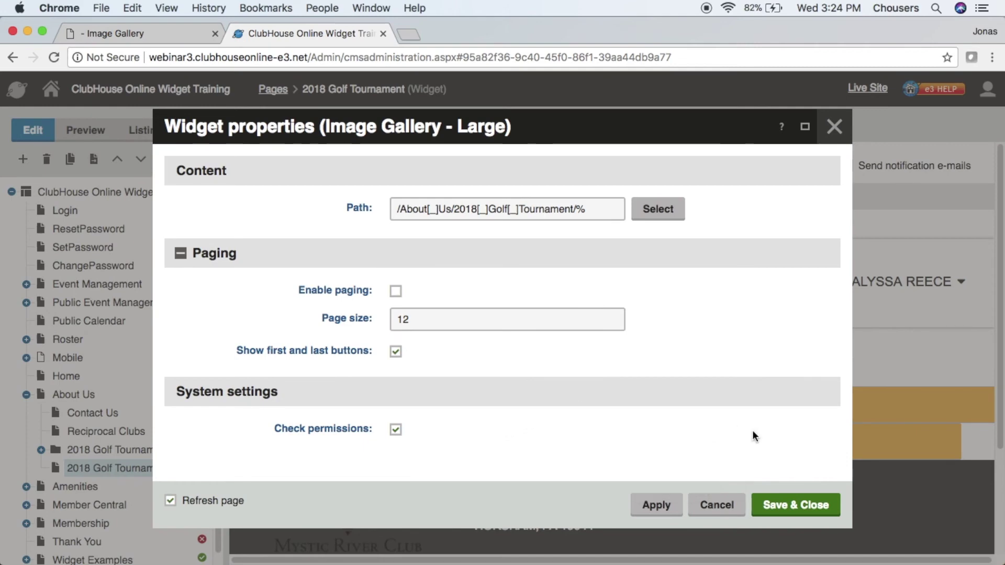
left_click(772, 506)
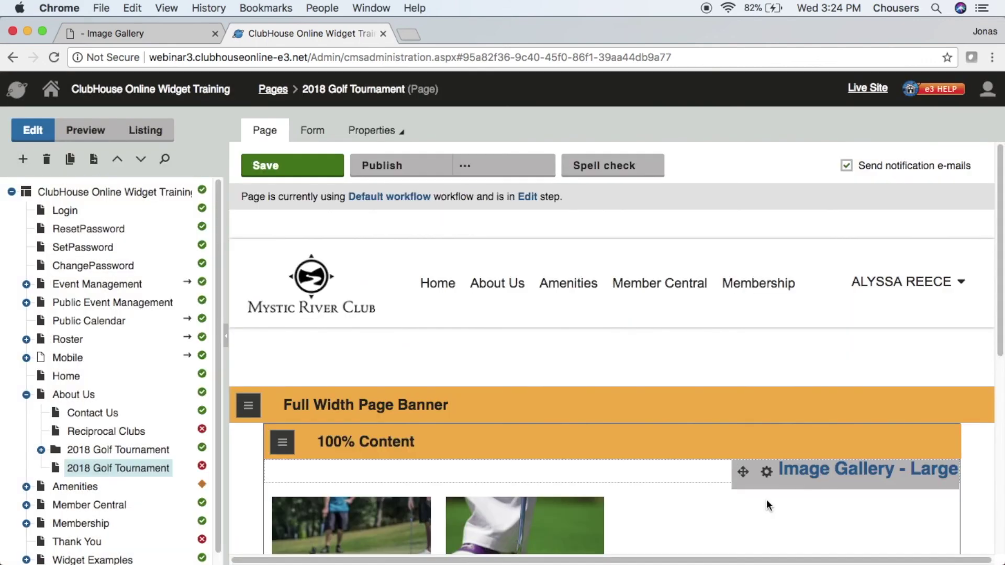
left_click(310, 177)
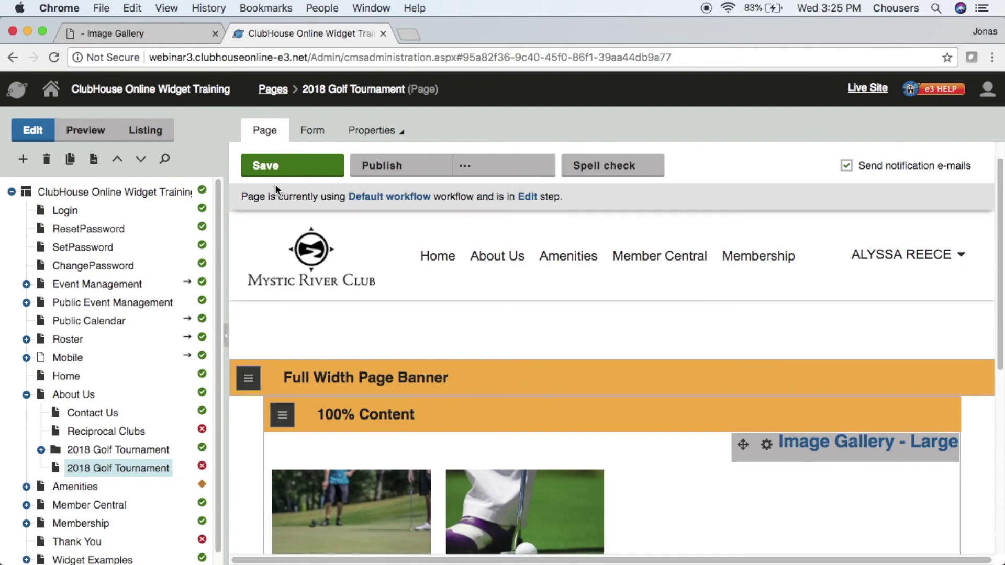
scroll(275, 184, "down", 3)
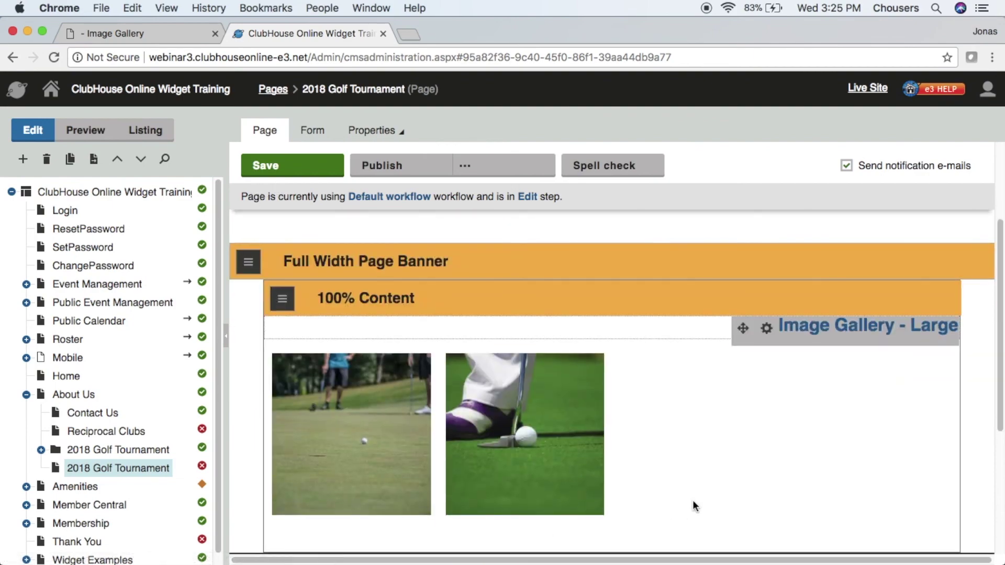